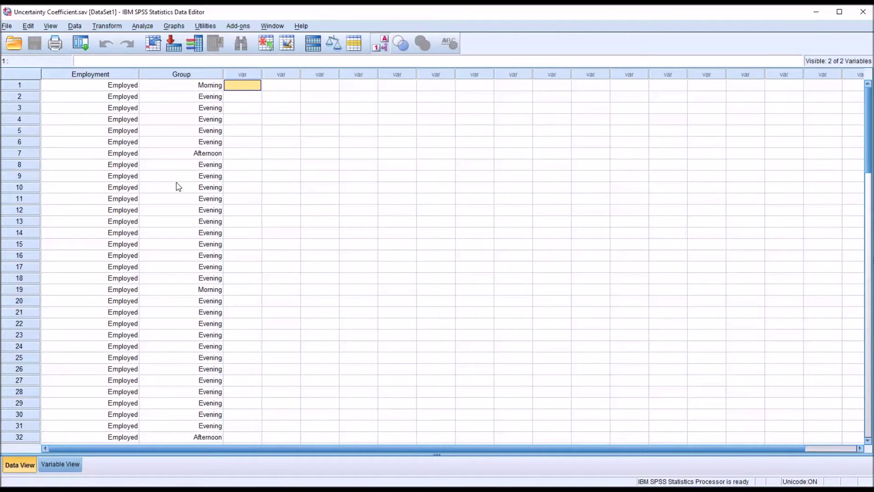
Compare the Employment column's numeric codes with its Employed and Not employed labels
click(91, 77)
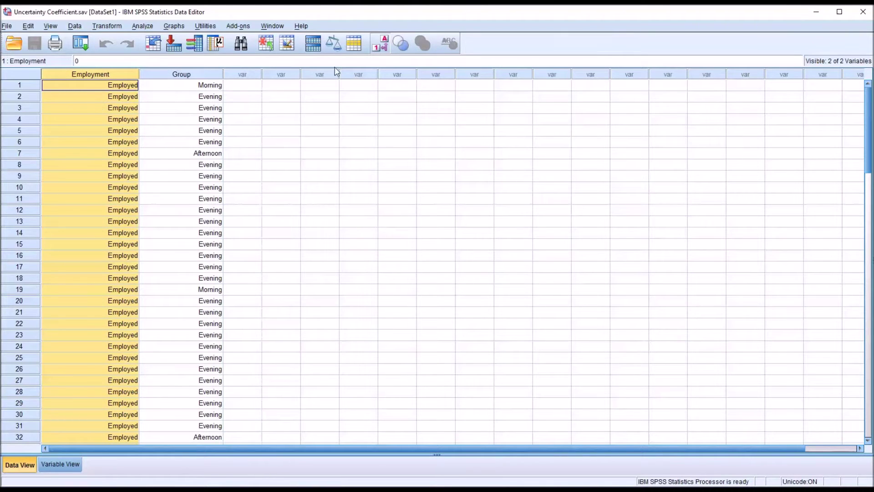
click(381, 48)
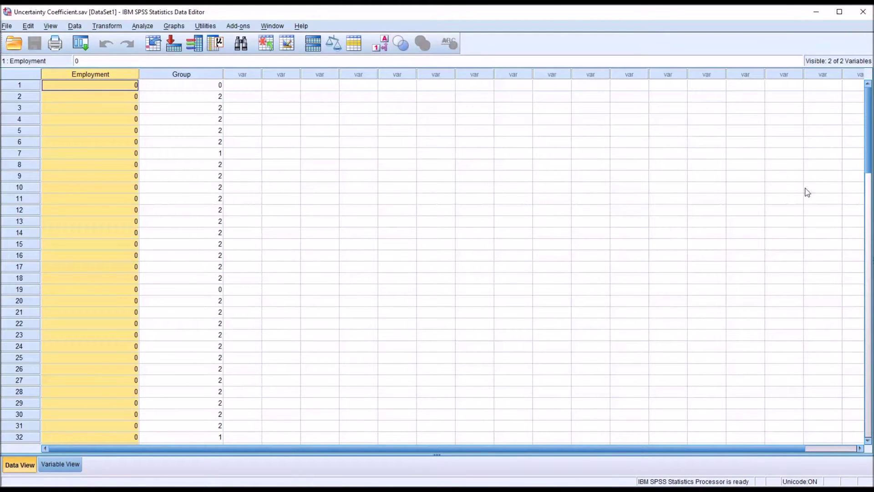
drag(868, 158, 870, 217)
click(387, 49)
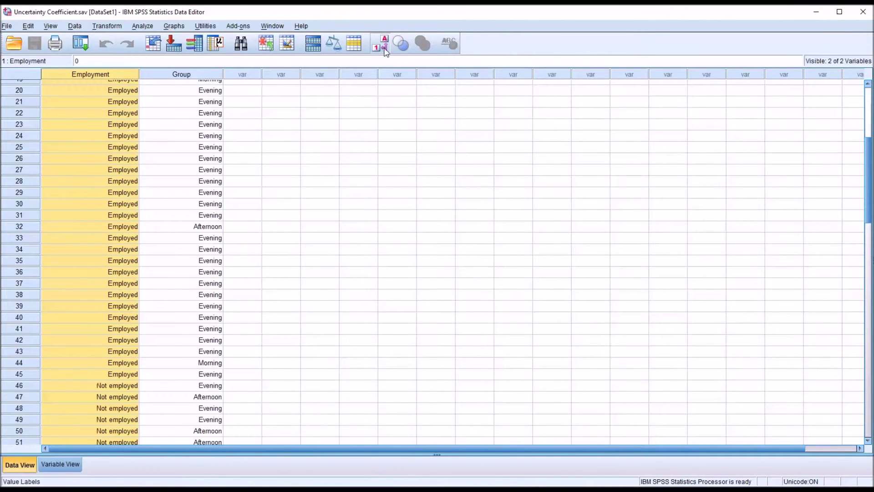
click(84, 182)
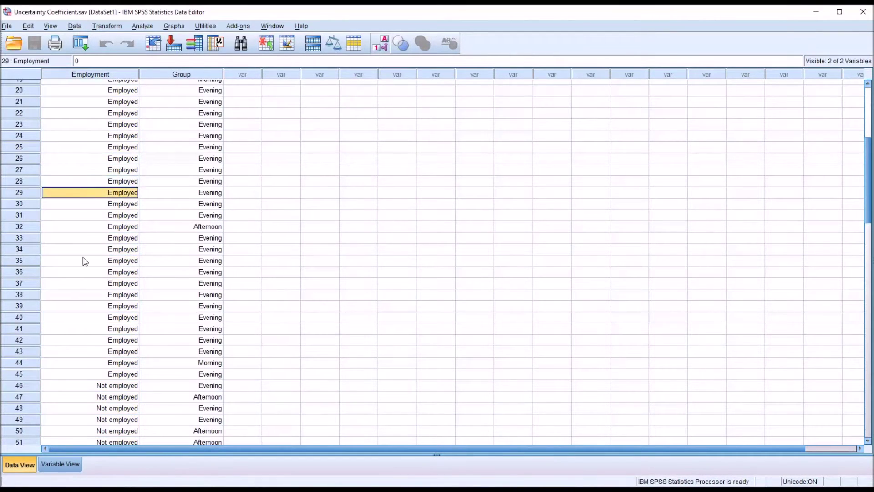
click(78, 385)
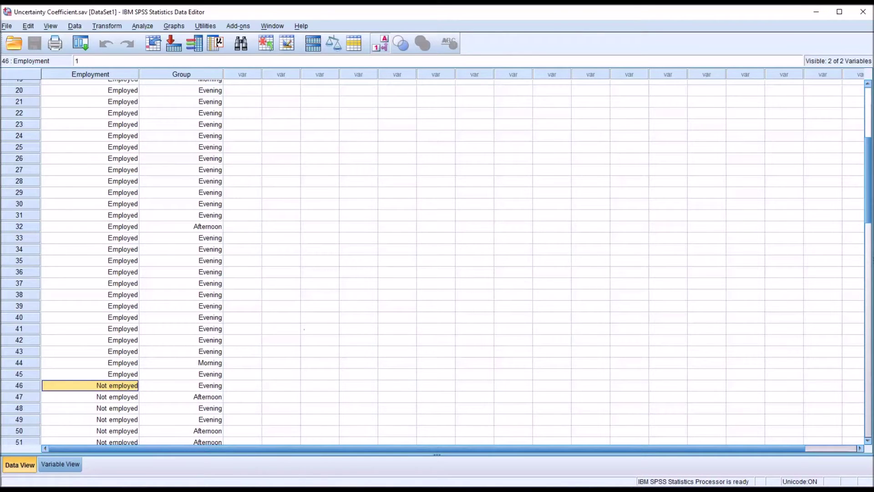
drag(870, 203, 869, 153)
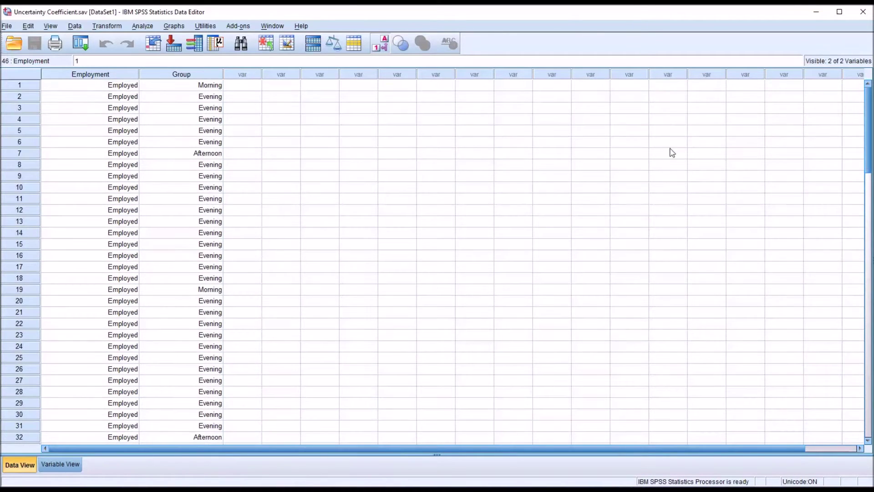
Check the Group column's numeric codes, then switch back to label text
click(167, 74)
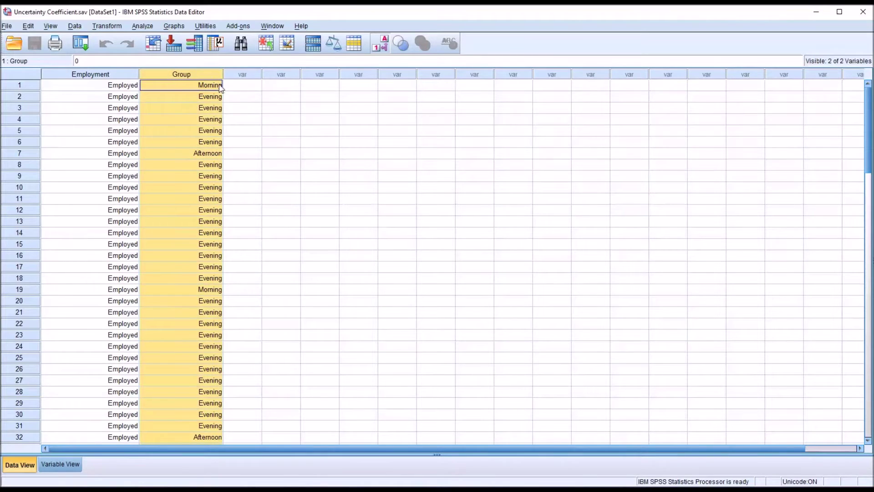
click(235, 88)
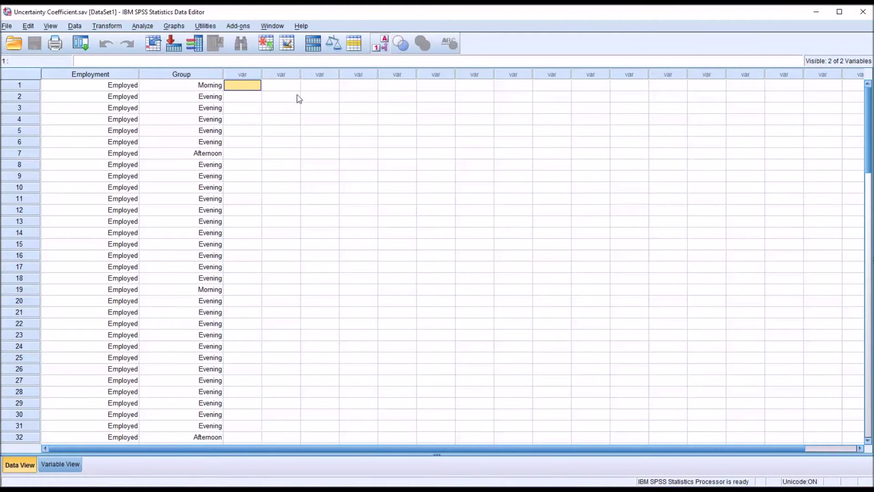
click(381, 45)
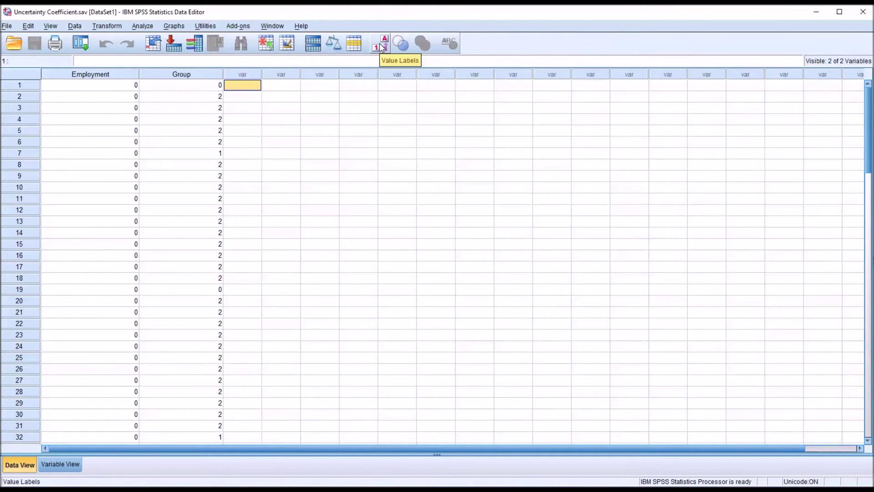
click(382, 47)
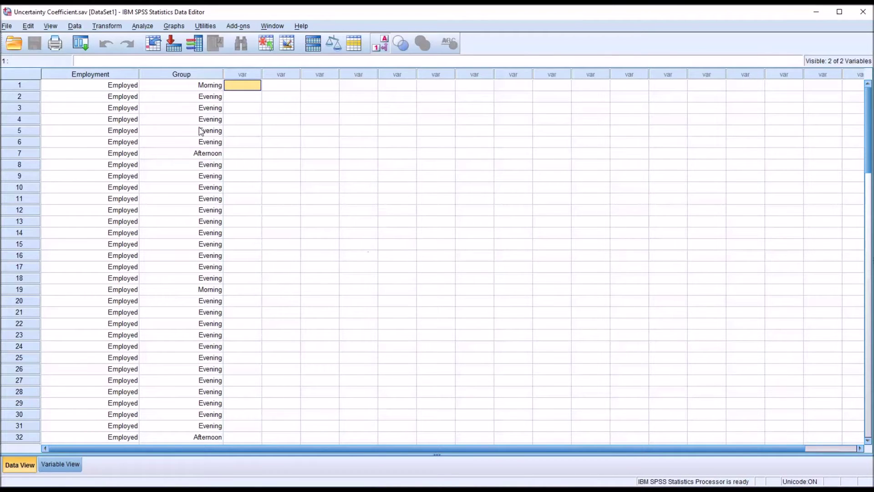
click(103, 76)
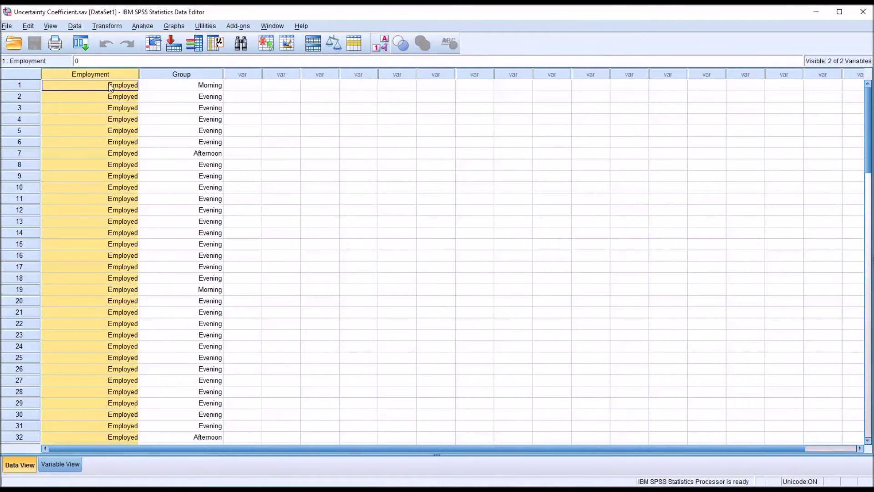
click(87, 131)
click(85, 146)
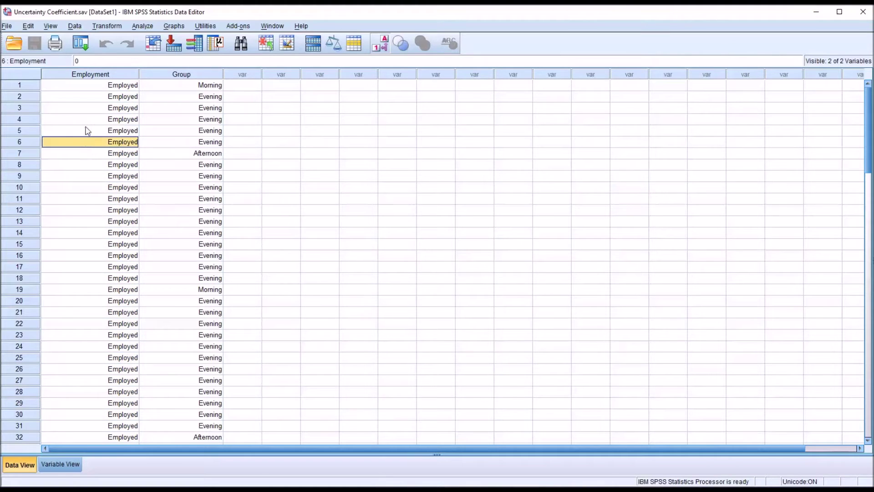
click(87, 130)
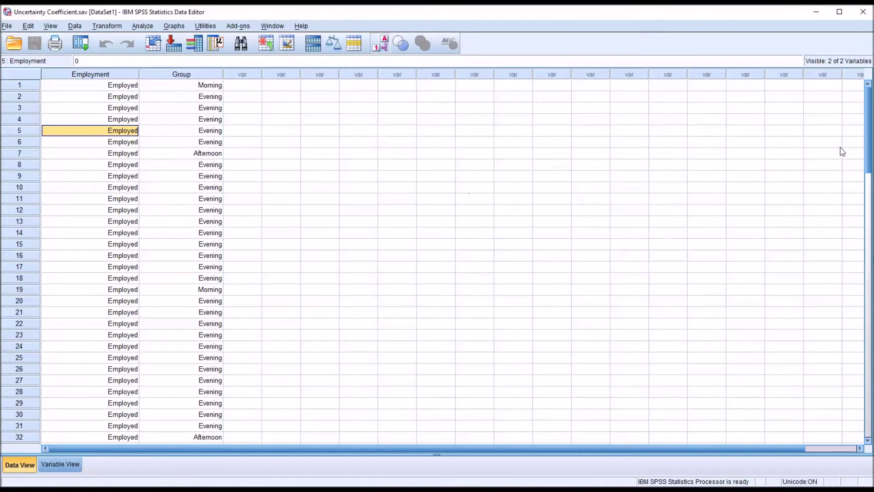
mouse_move(868, 153)
mouse_down()
mouse_move(870, 229)
mouse_move(869, 141)
mouse_up()
click(241, 86)
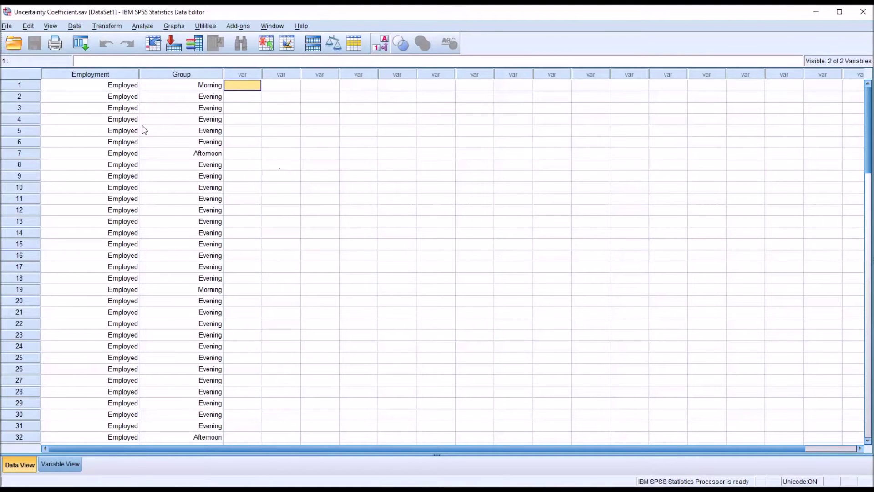
click(101, 76)
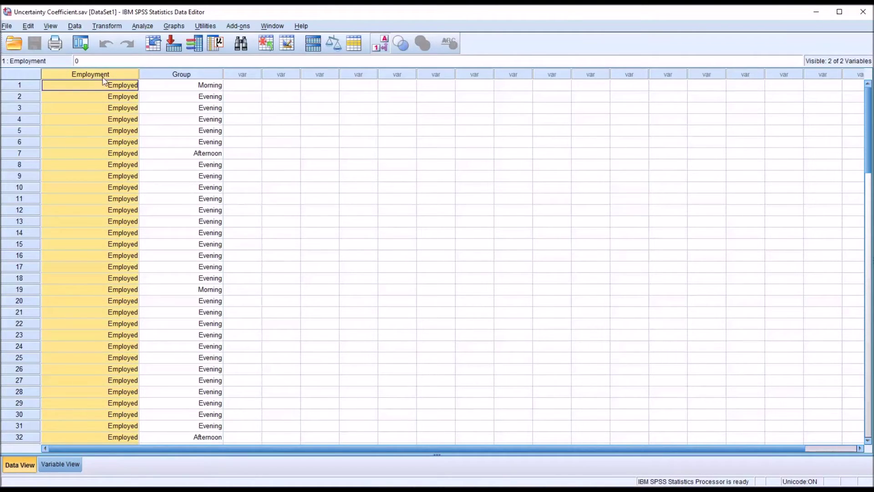
click(163, 76)
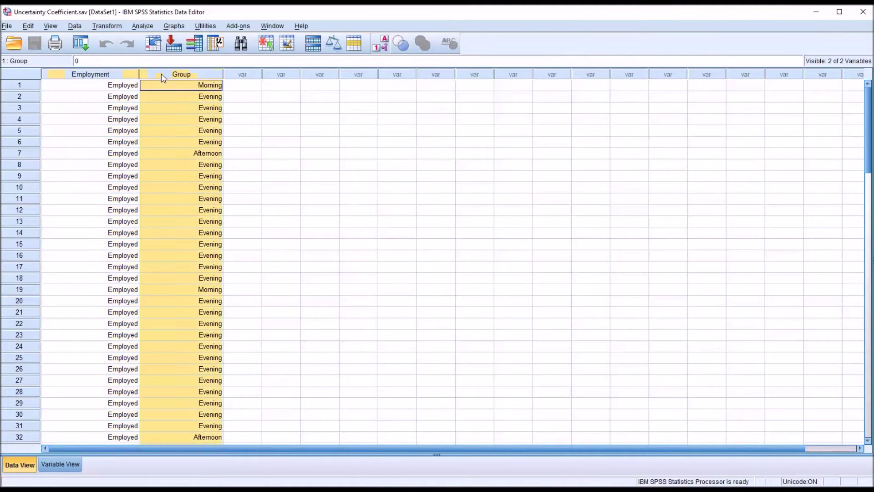
click(235, 87)
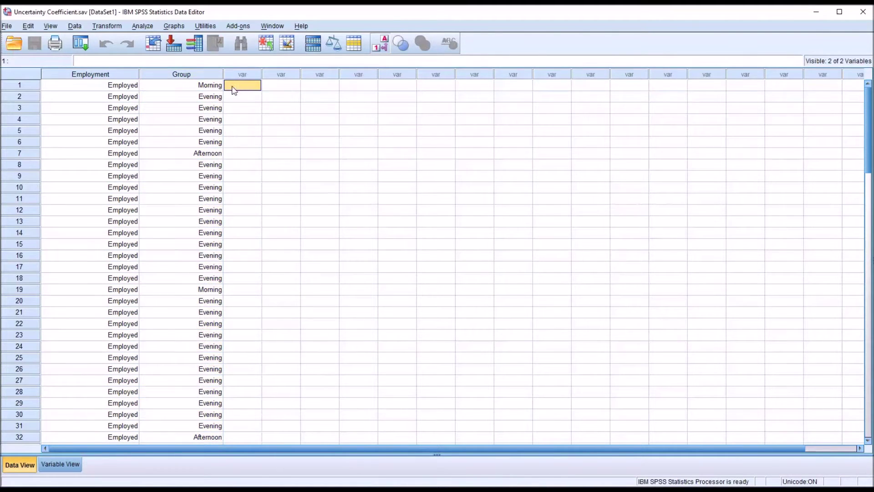
click(85, 76)
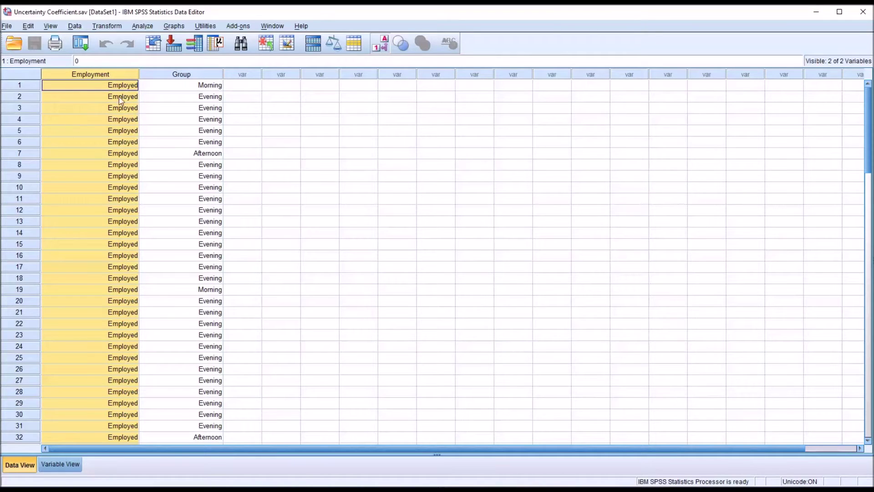
click(186, 76)
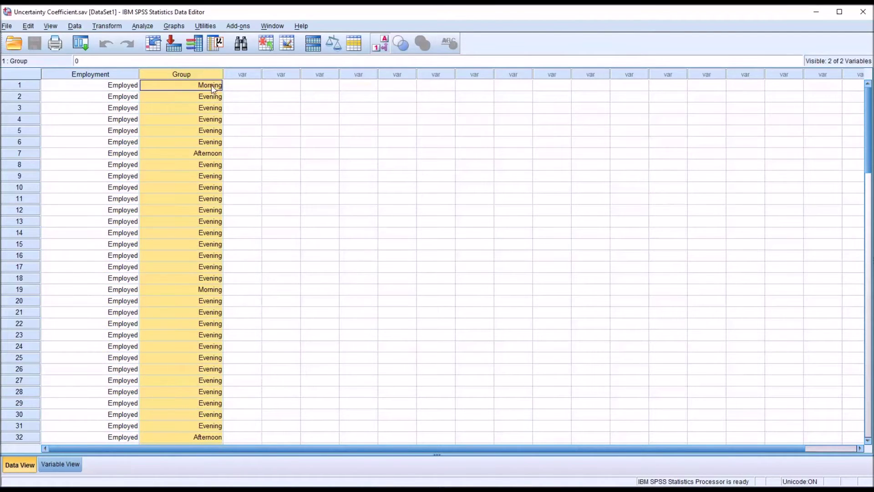
click(236, 87)
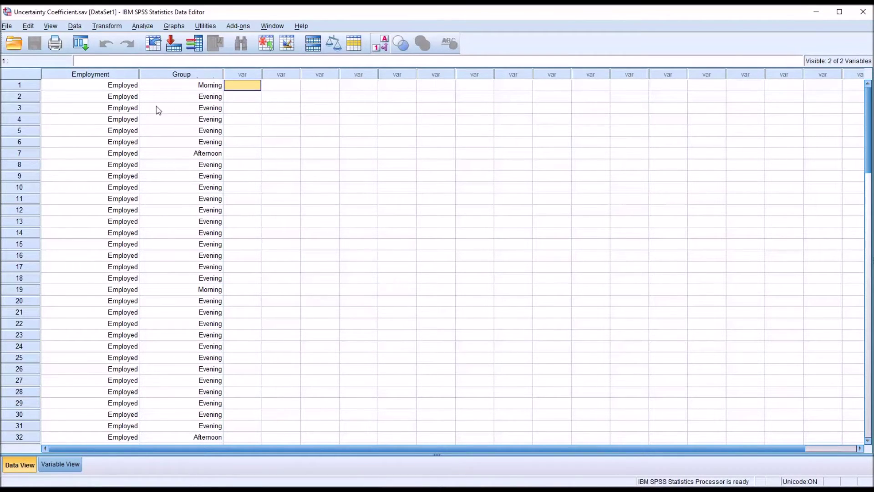
click(145, 26)
Build a Crosstabs with Employment in Row(s) and Group in Column(s), then open Statistics
mouse_move(158, 57)
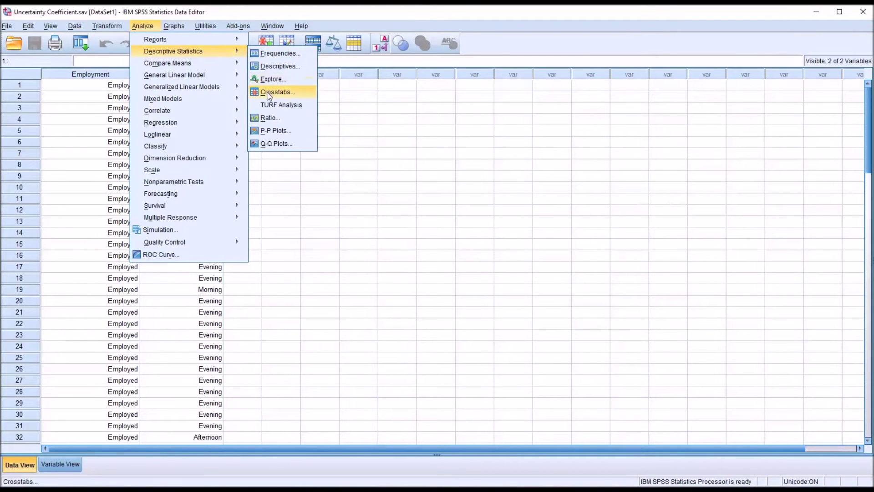
click(268, 94)
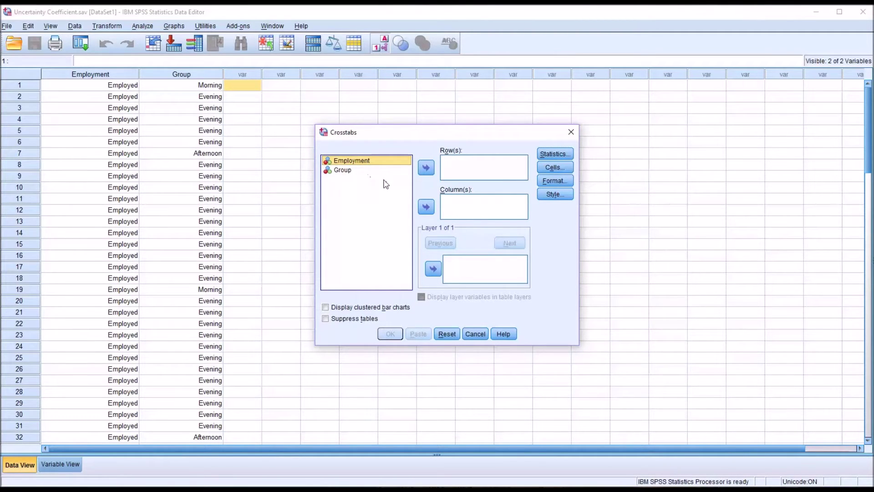
drag(361, 164, 455, 170)
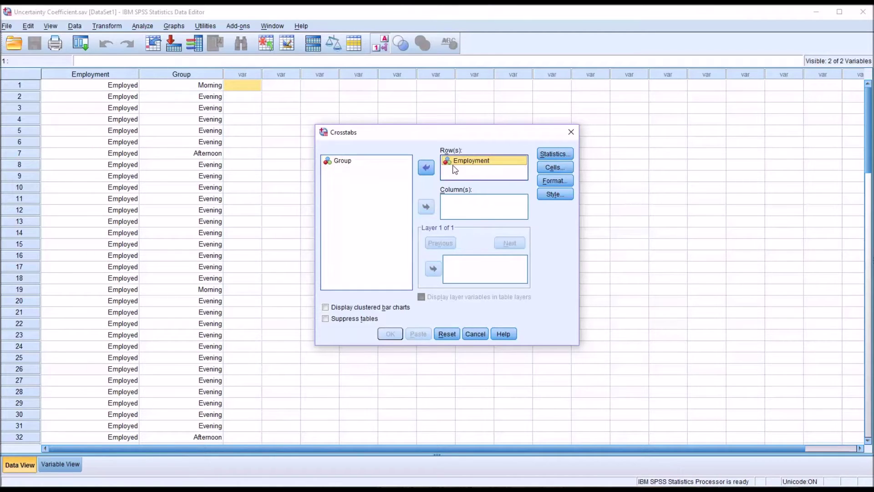
mouse_move(346, 166)
mouse_down()
mouse_move(400, 205)
mouse_move(449, 210)
mouse_up()
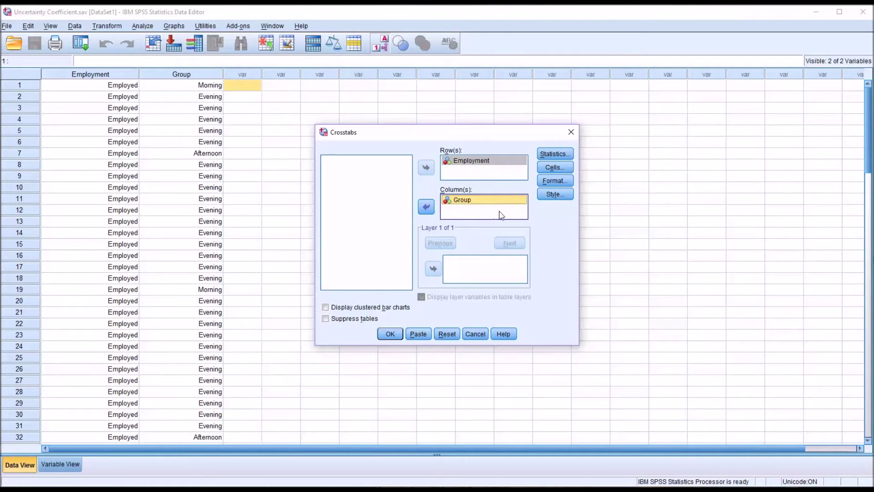
click(555, 154)
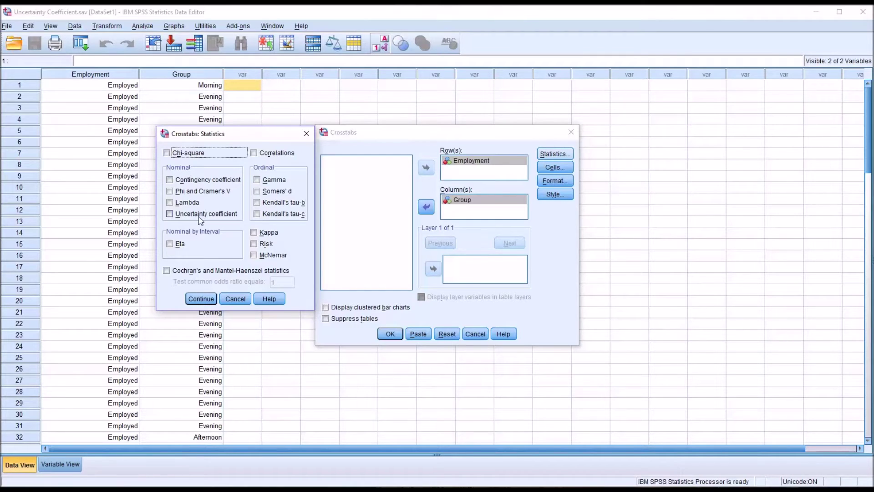
Request Lambda and Uncertainty coefficient statistics and run the Employment × Group crosstab
click(170, 217)
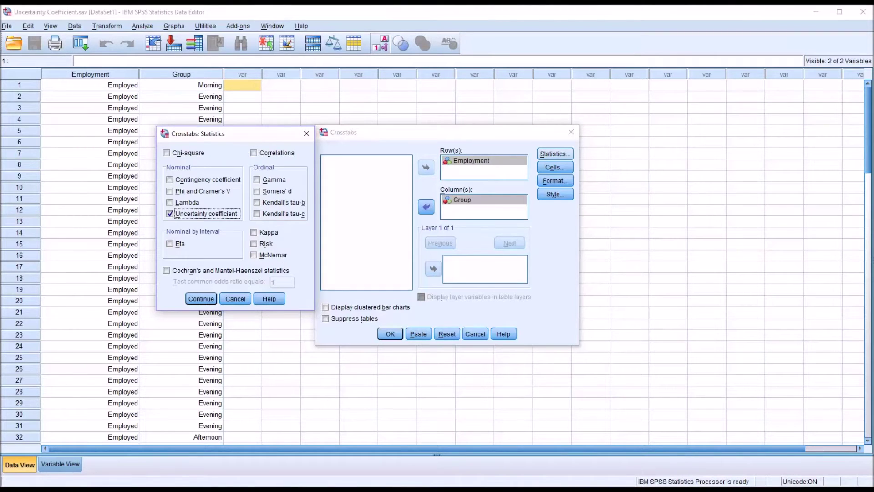
click(171, 203)
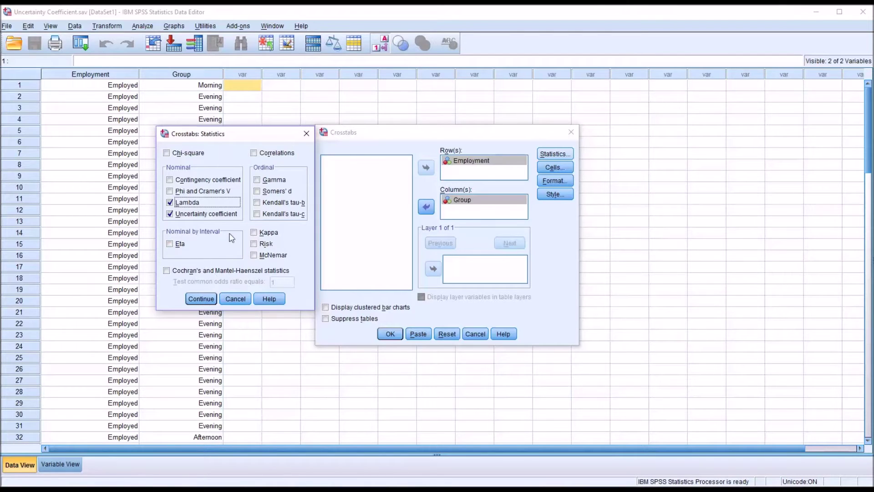
click(200, 299)
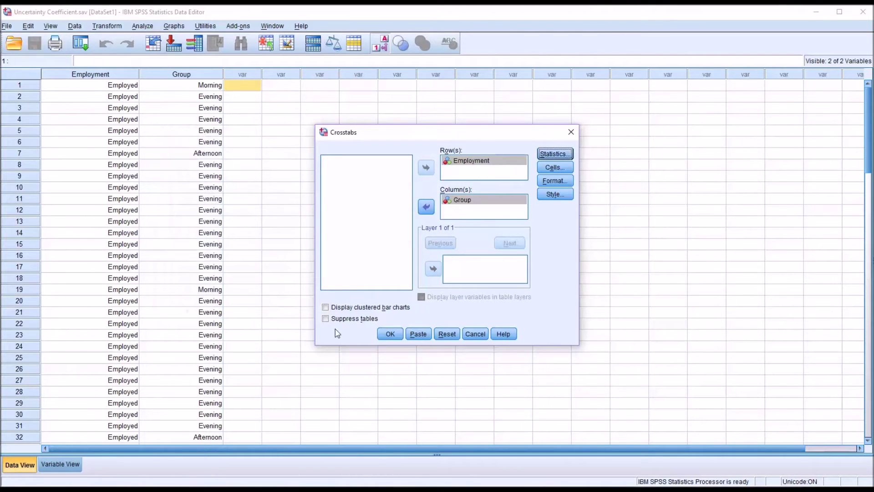
click(390, 334)
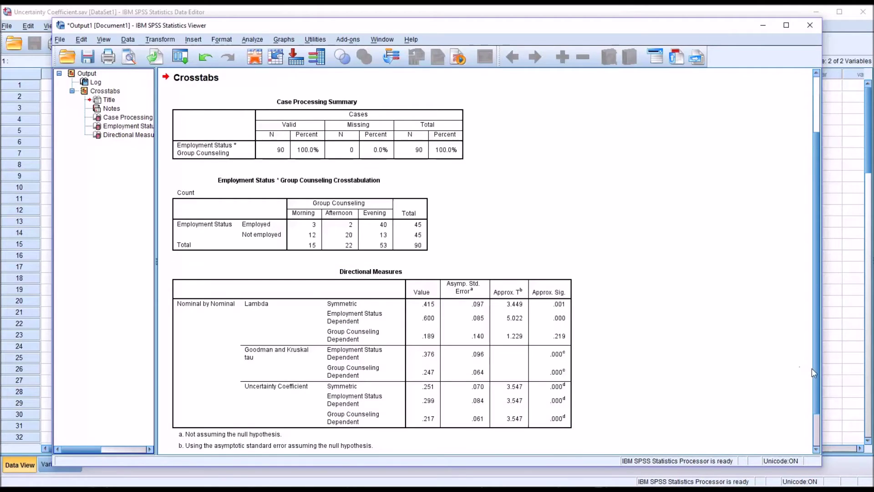
scroll(818, 388, down, 1)
Scroll down to show the full Directional Measures table with its four footnotes
scroll(818, 389, down, 1)
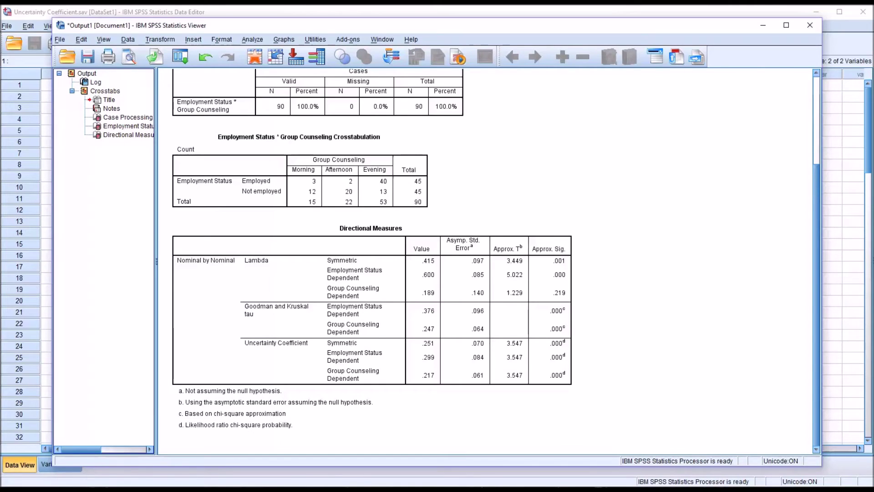
click(415, 382)
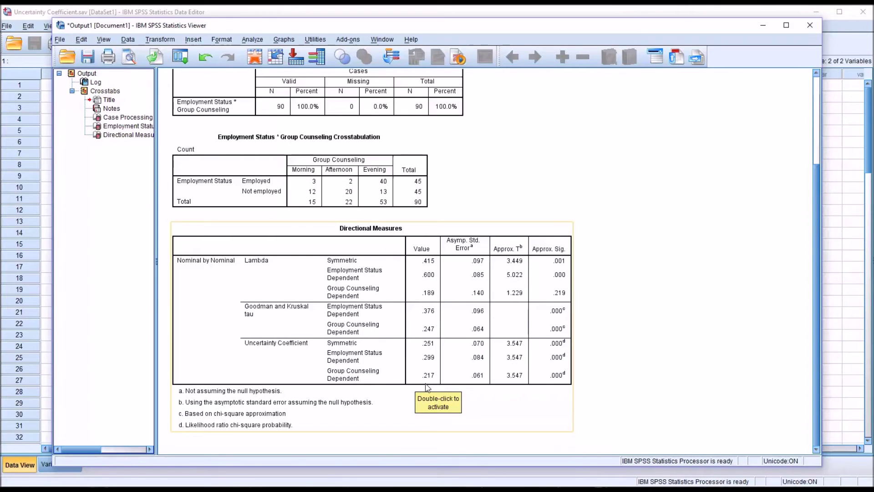
click(615, 395)
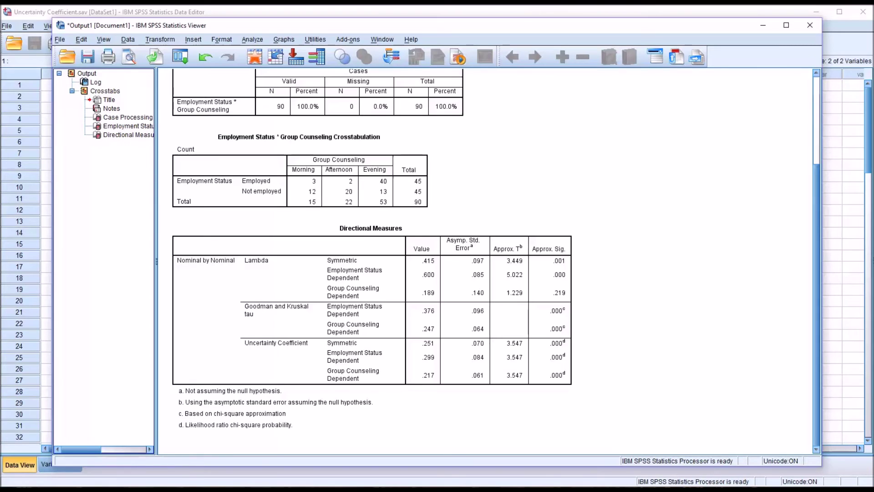
click(387, 407)
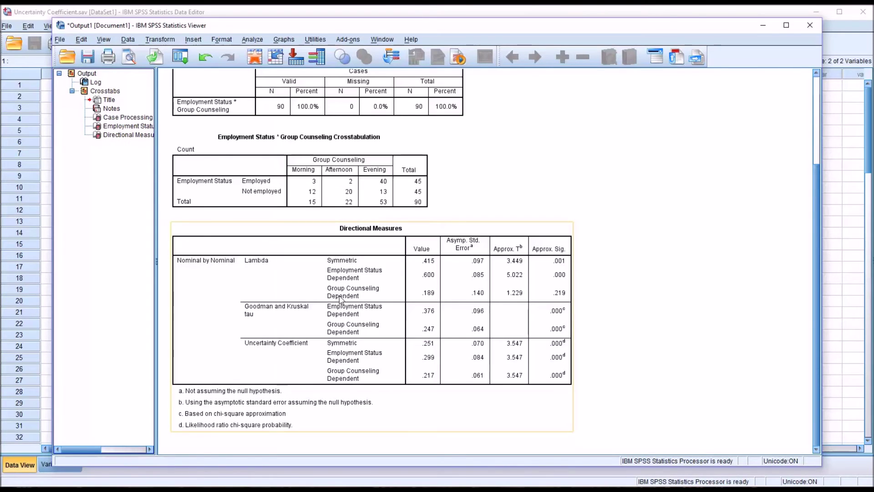